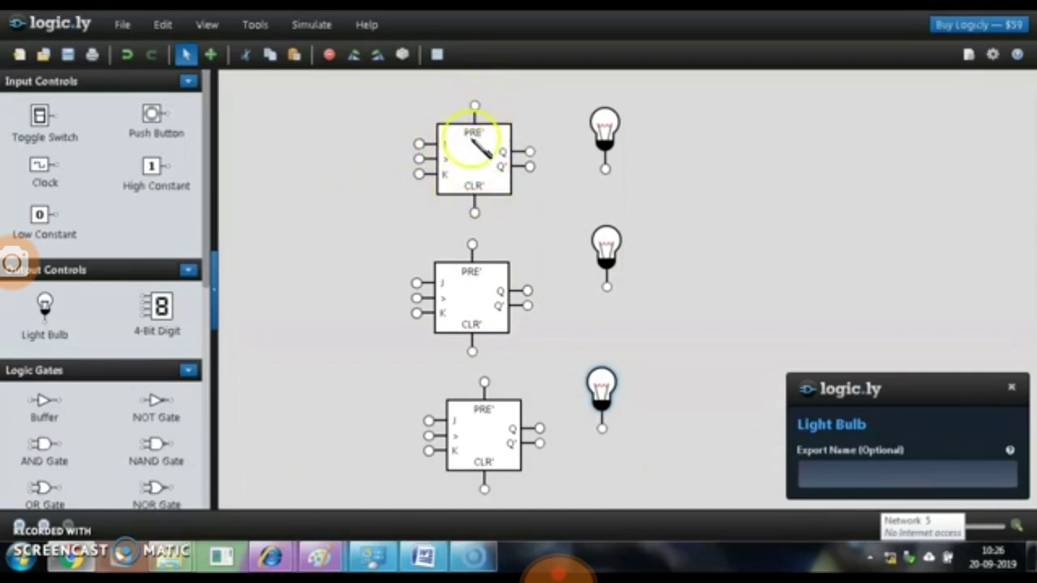
Step: Place a toggle switch level with the top flip-flop, another beside the bottom one, and a clock between the two switches
drag(38, 117, 308, 100)
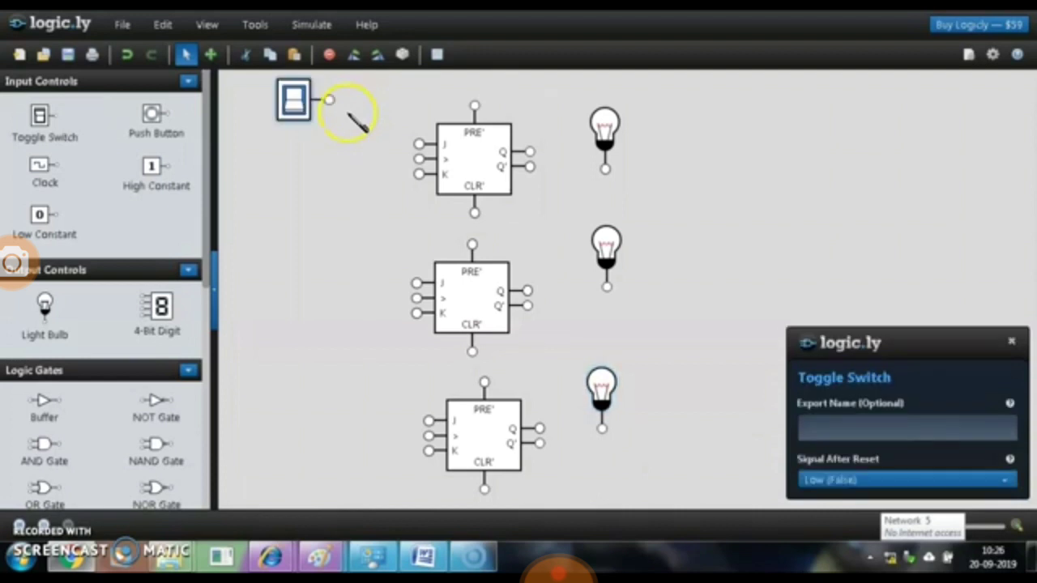
drag(41, 117, 271, 439)
drag(36, 173, 279, 268)
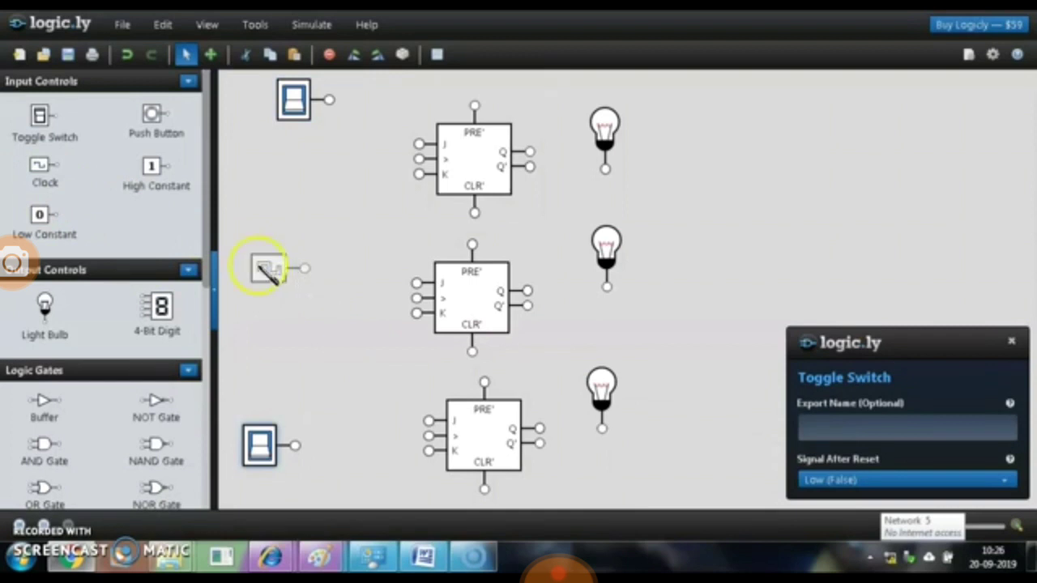
drag(261, 268, 261, 267)
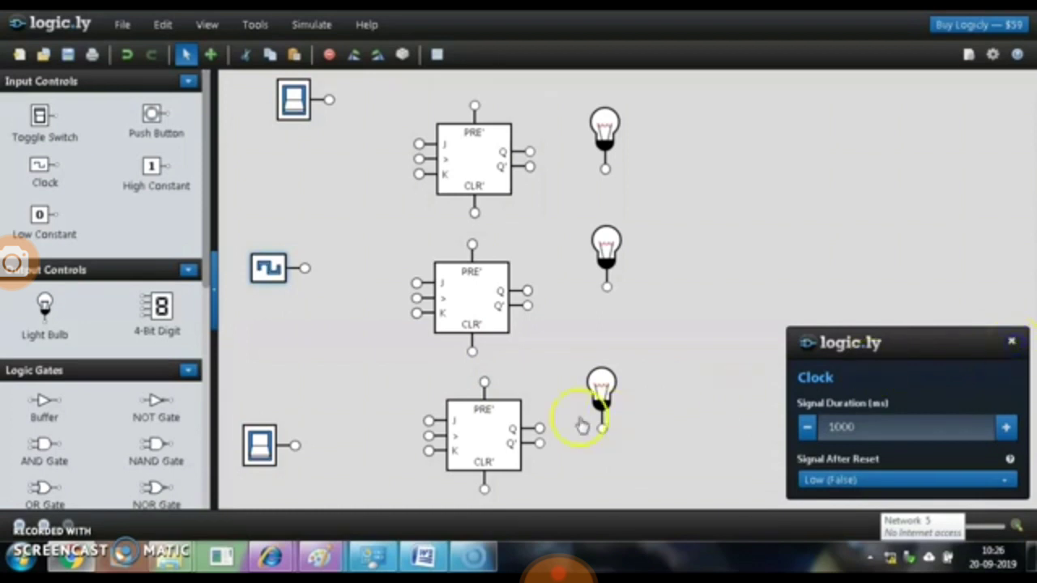
click(1011, 341)
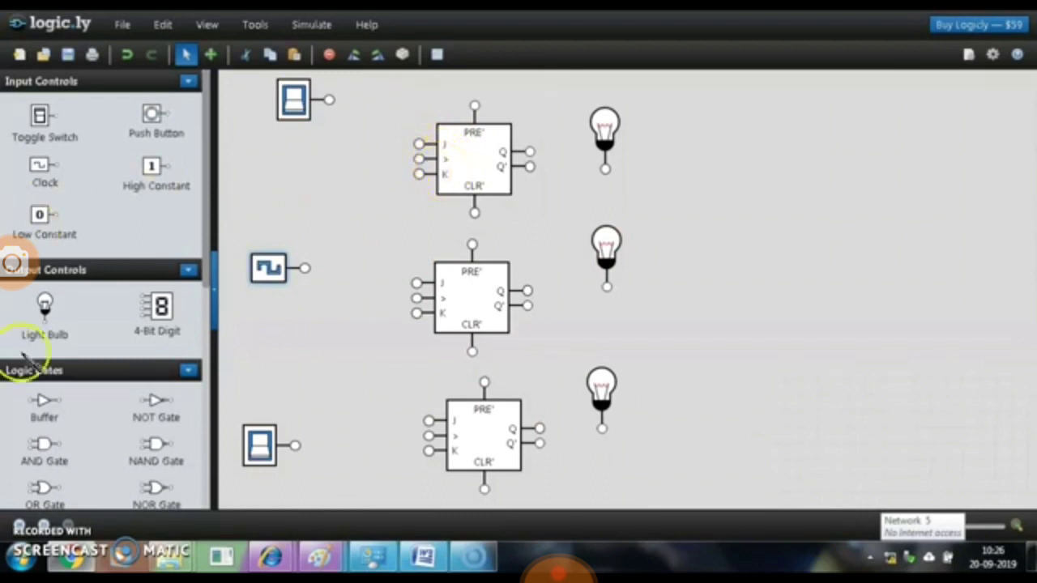
Step: Add an AND gate before the top JK flip-flop and wire its output to that flip-flop's J and K inputs
drag(45, 443, 350, 167)
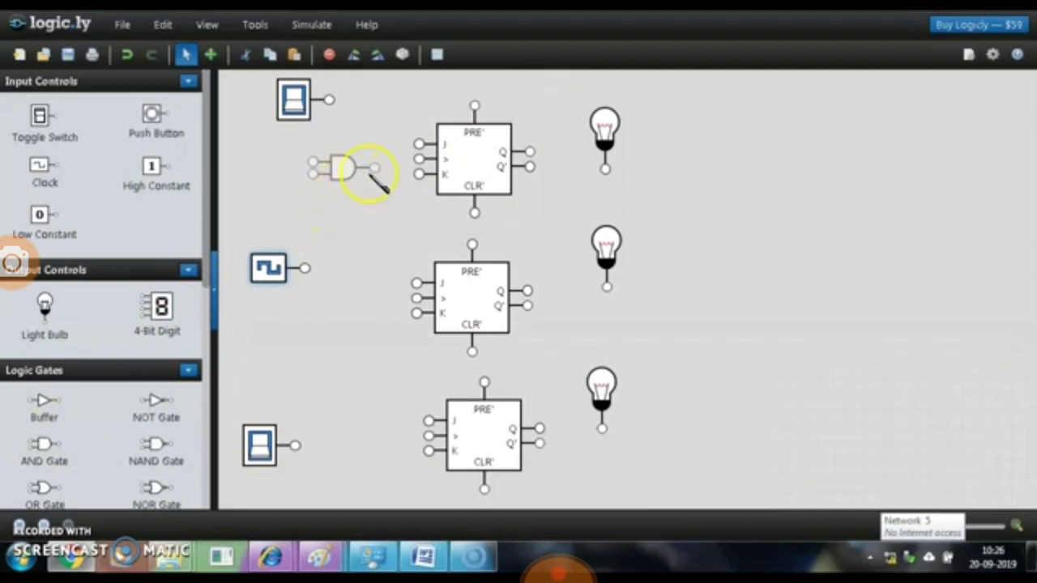
click(418, 145)
drag(418, 146, 382, 159)
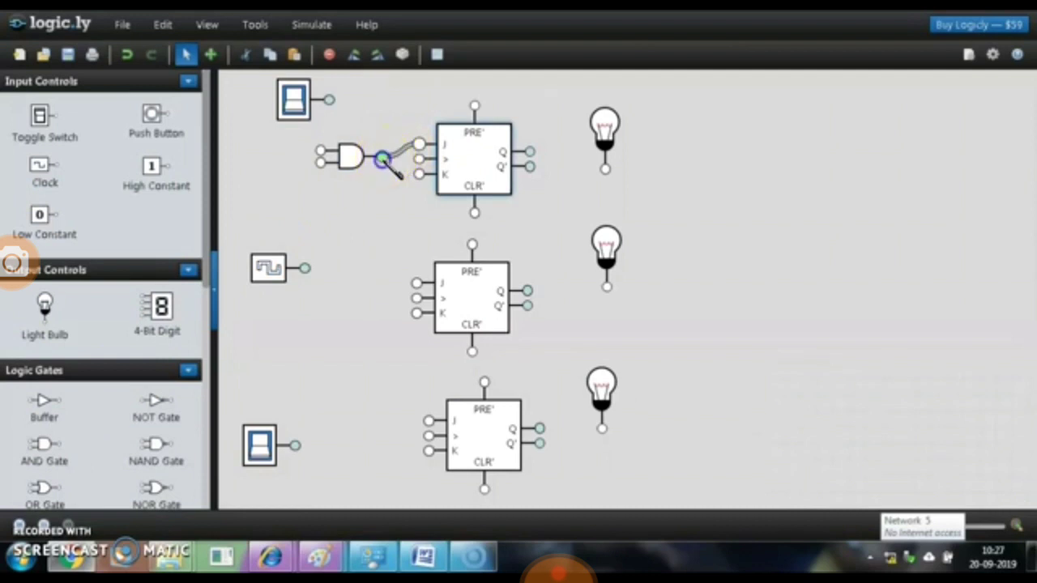
click(420, 176)
click(340, 156)
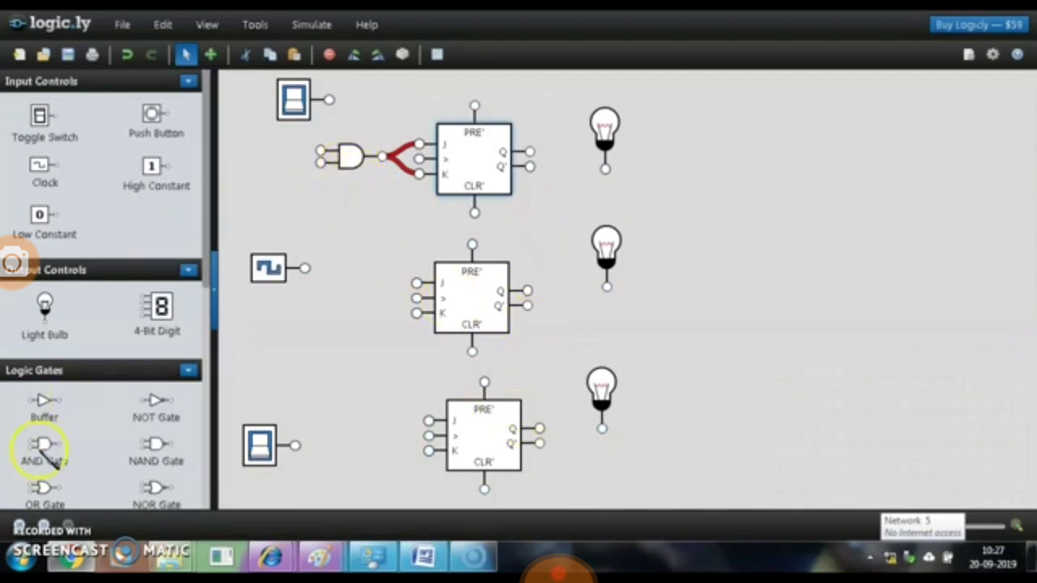
Step: Place a label beside the top flip-flop's Q output and set its text to A
scroll(109, 332, down, 10)
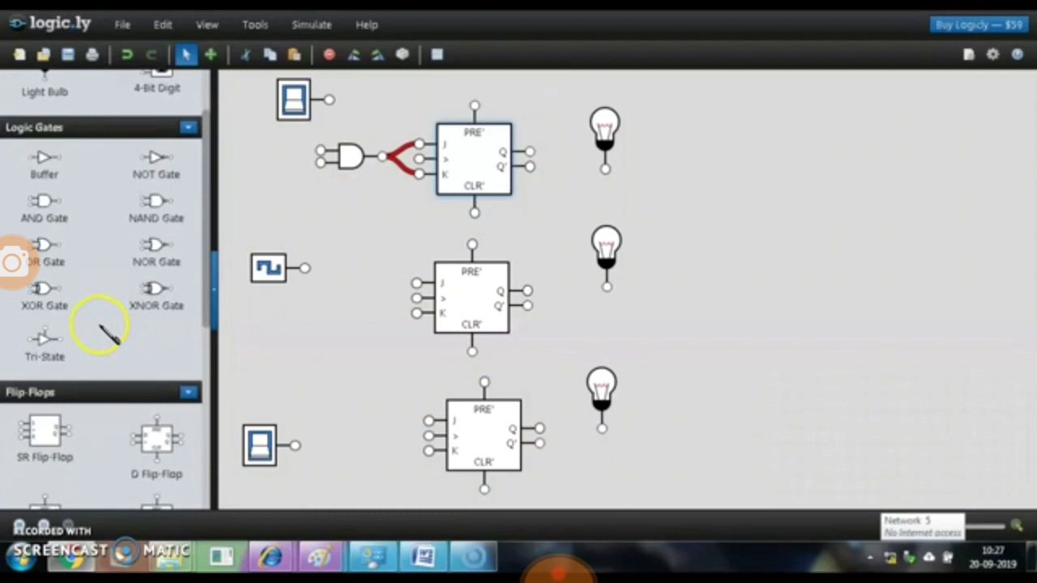
drag(45, 420, 557, 140)
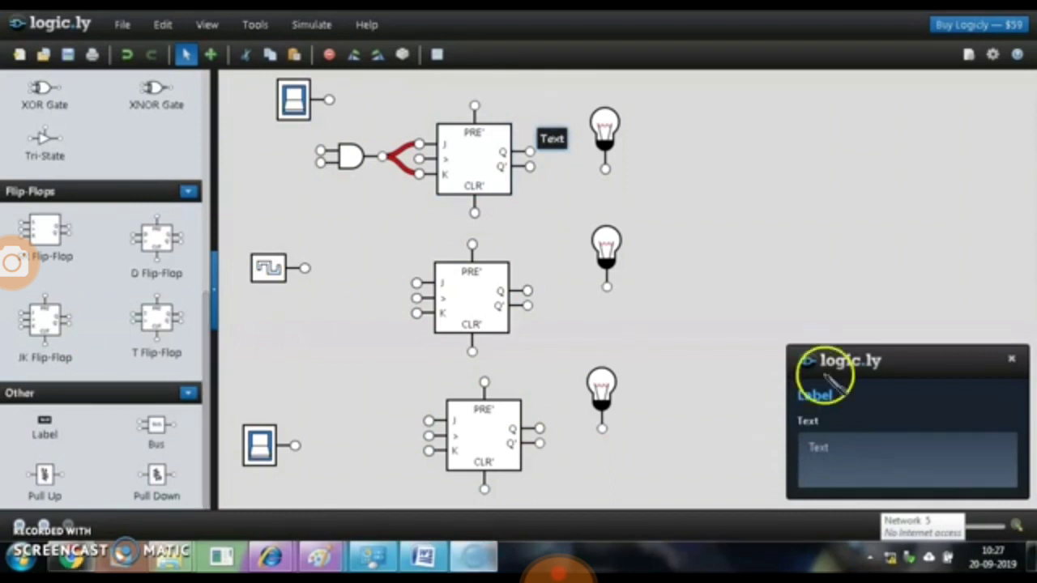
drag(837, 364, 832, 331)
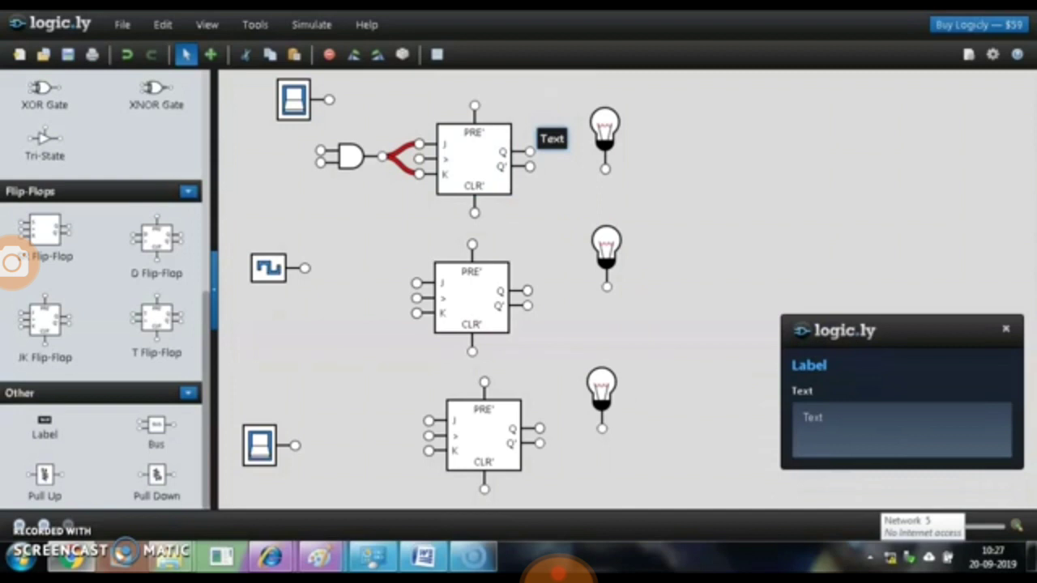
drag(823, 262, 794, 218)
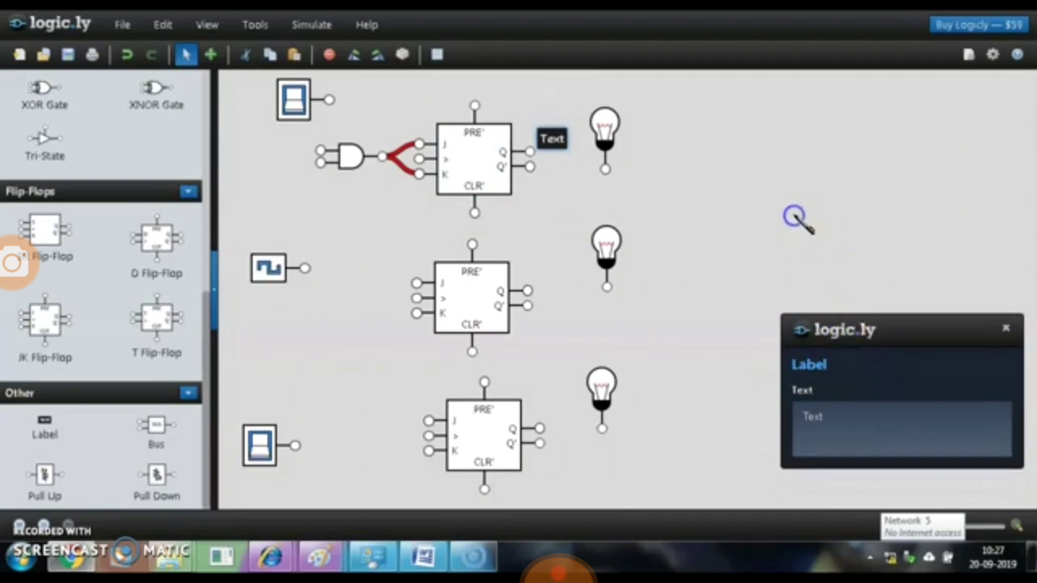
drag(784, 315, 763, 312)
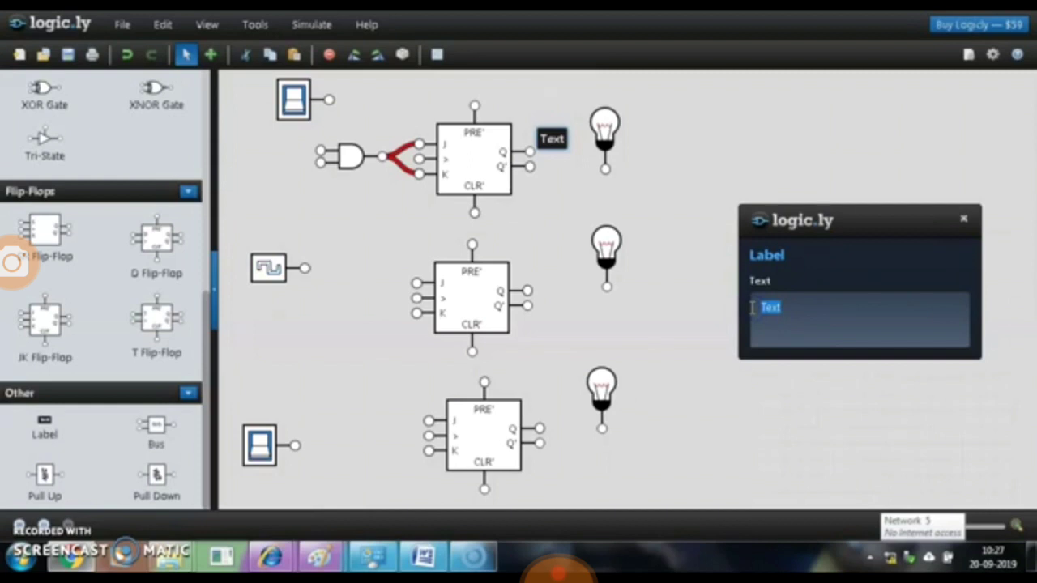
text(A)
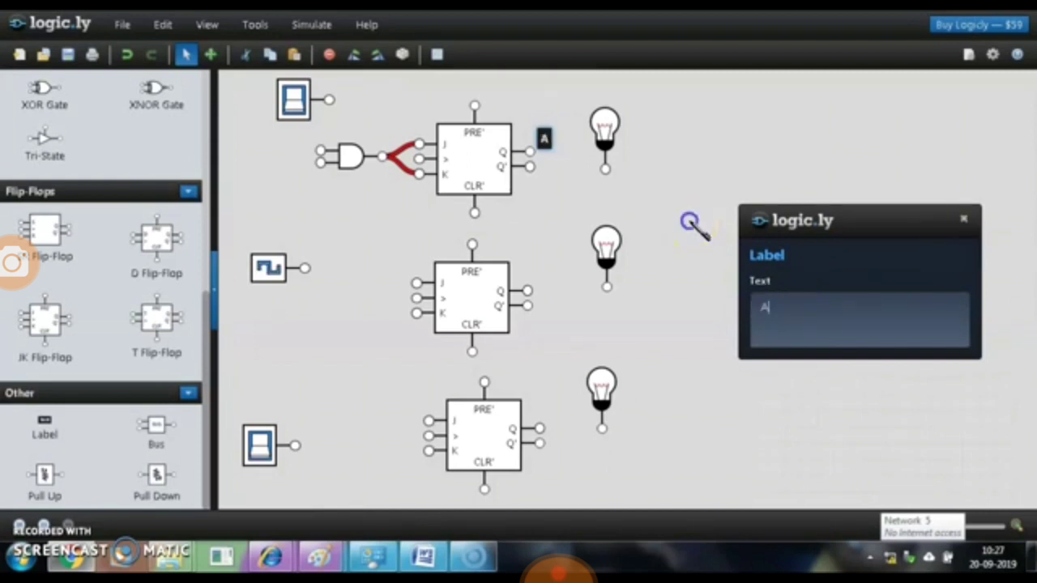
Step: Place a label beside the middle flip-flop's Q output and set its text to B
drag(40, 418, 567, 282)
click(780, 309)
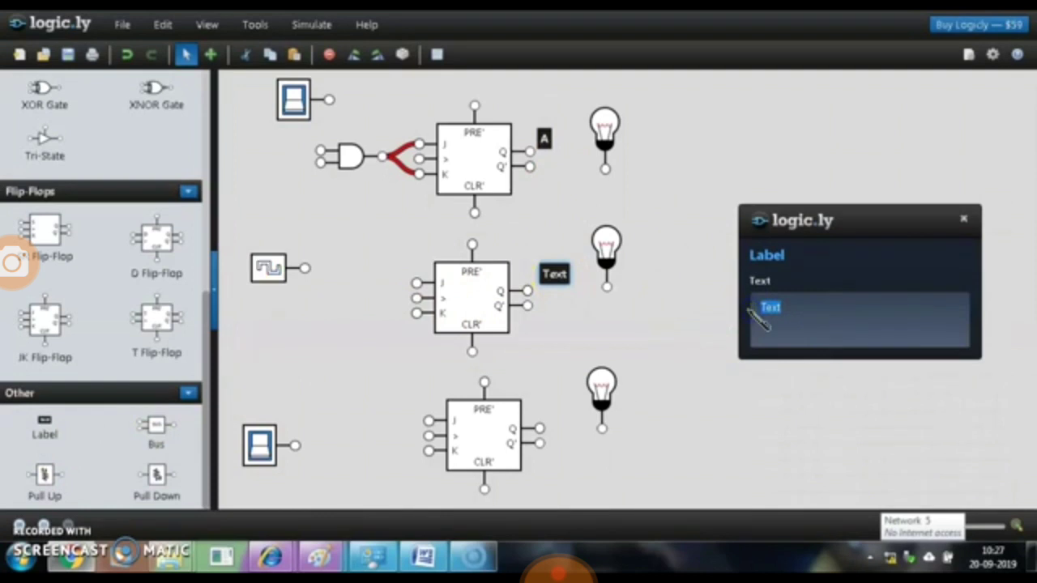
text(b)
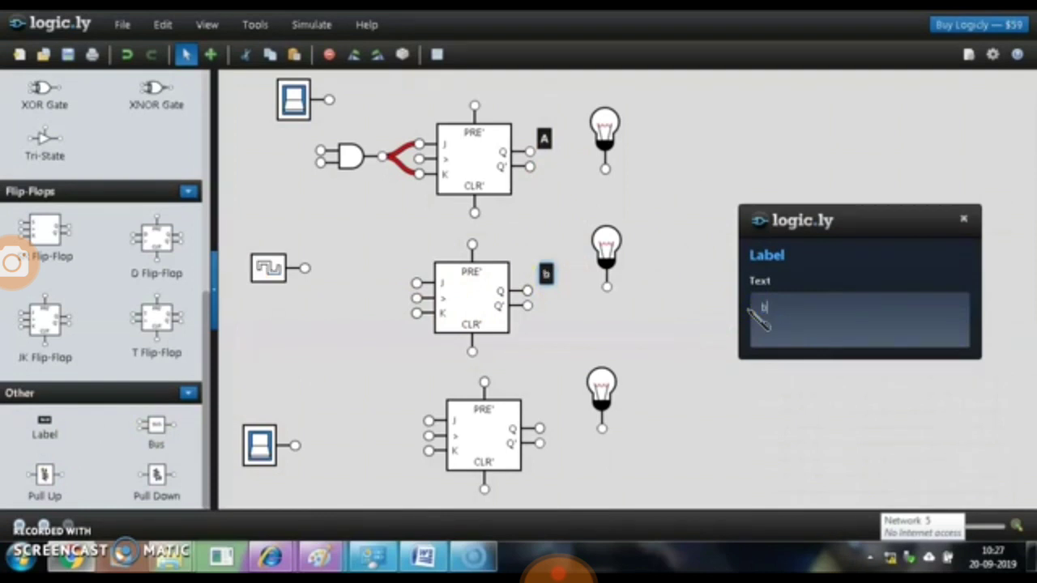
text(B)
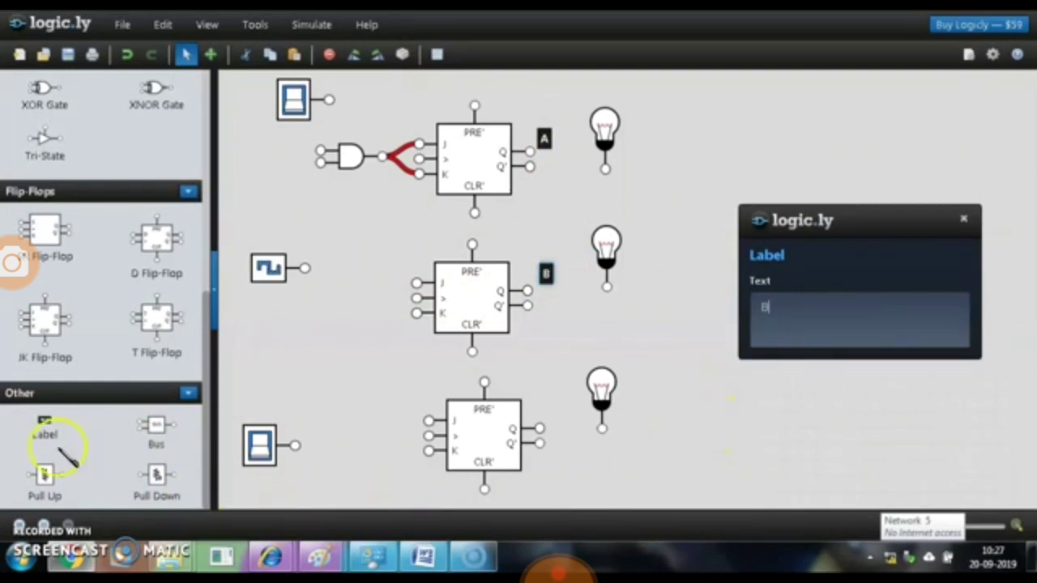
Step: Place a label beside the bottom flip-flop's Q output and set its text to C
drag(36, 429, 564, 413)
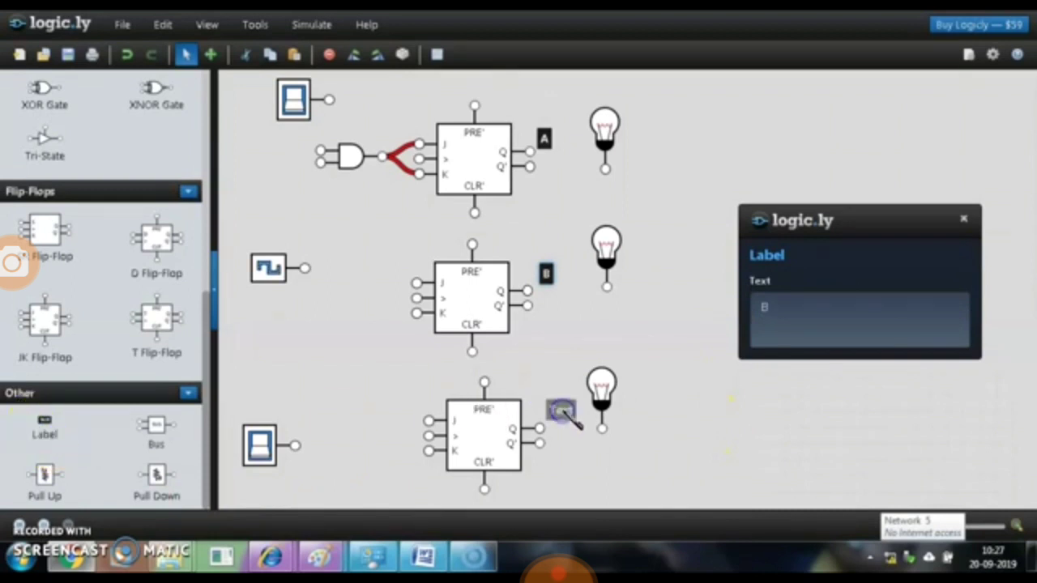
click(773, 313)
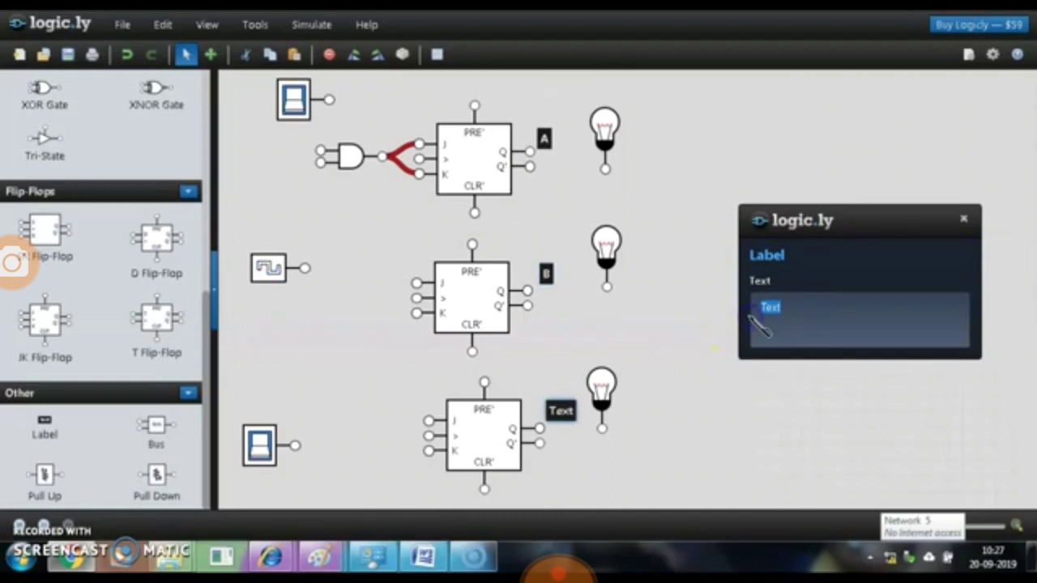
text(C)
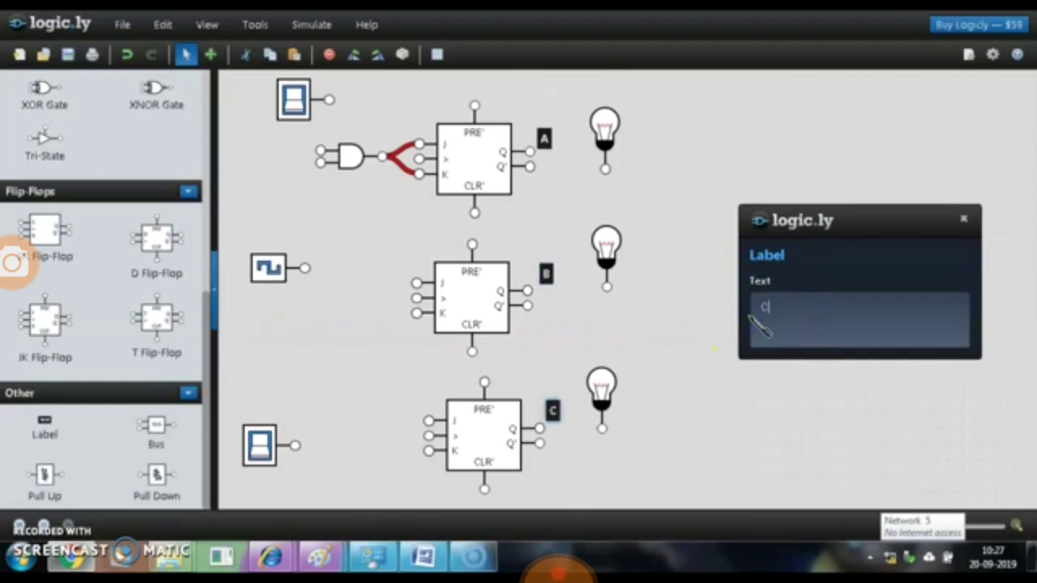
click(965, 226)
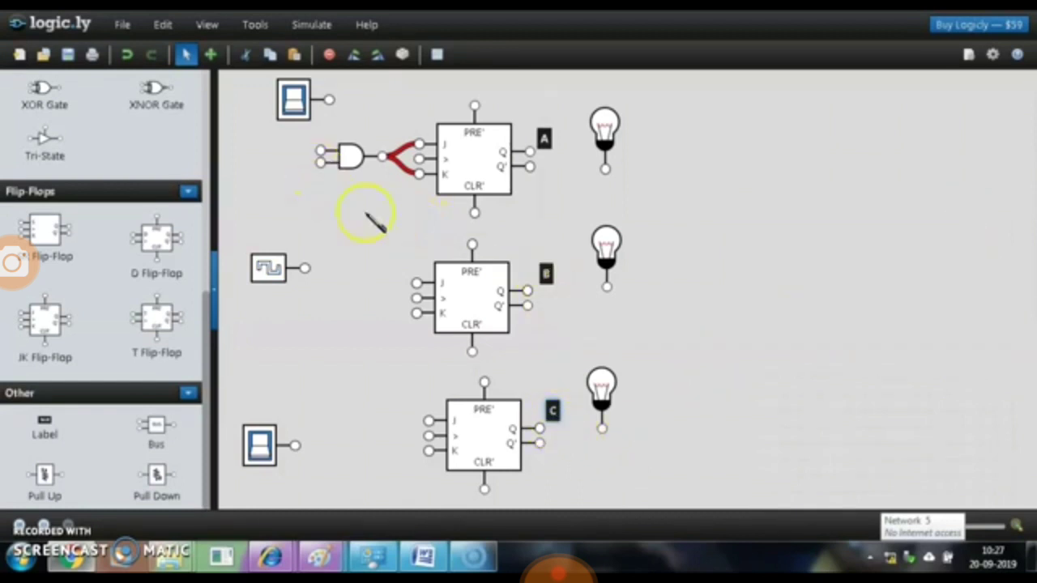
Step: Wire the Q outputs of flip-flops B and C to the AND gate inputs, and C's Q to B's J and K inputs
drag(528, 291, 380, 216)
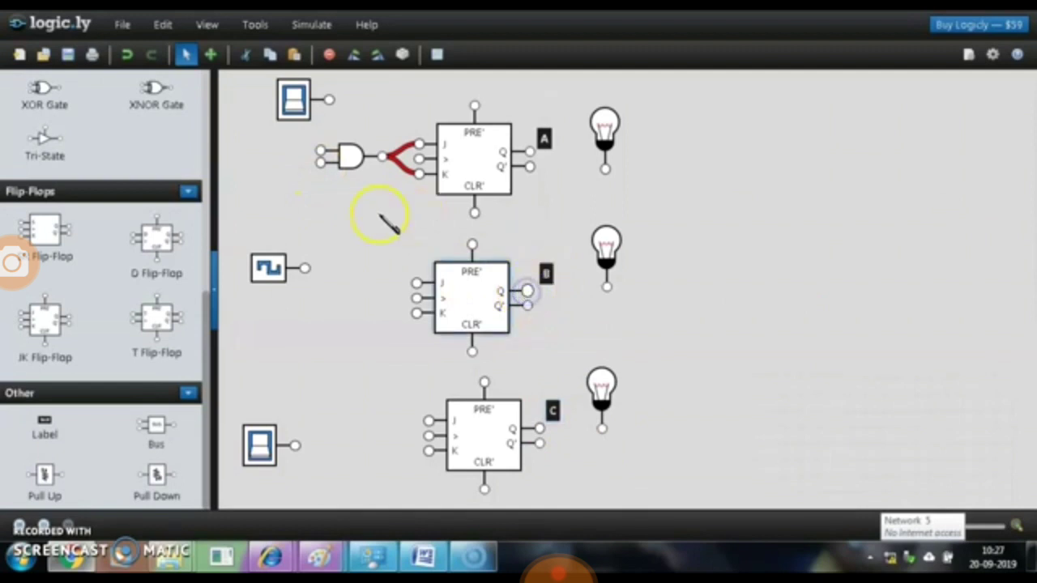
click(321, 151)
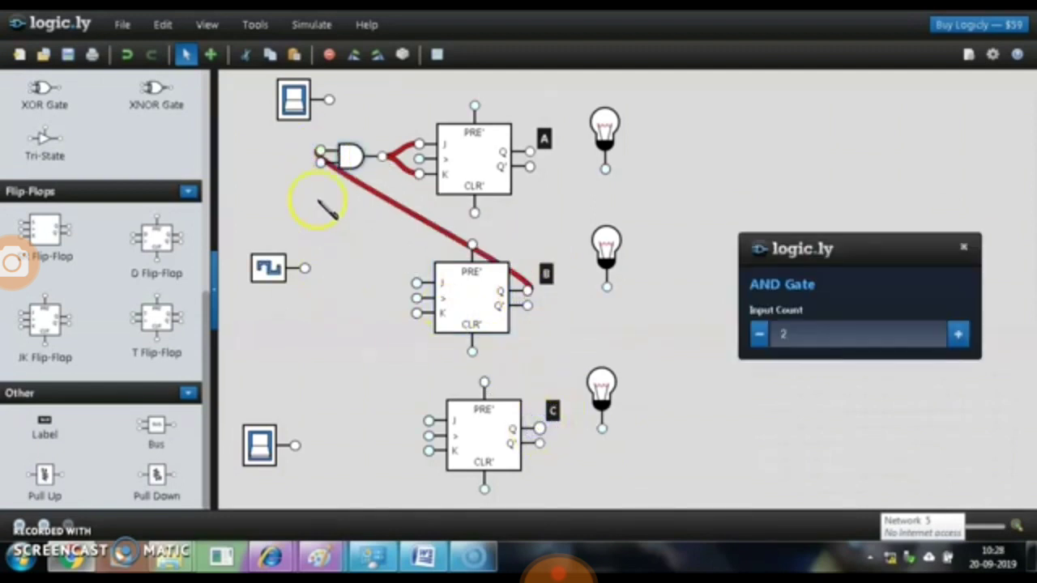
click(321, 161)
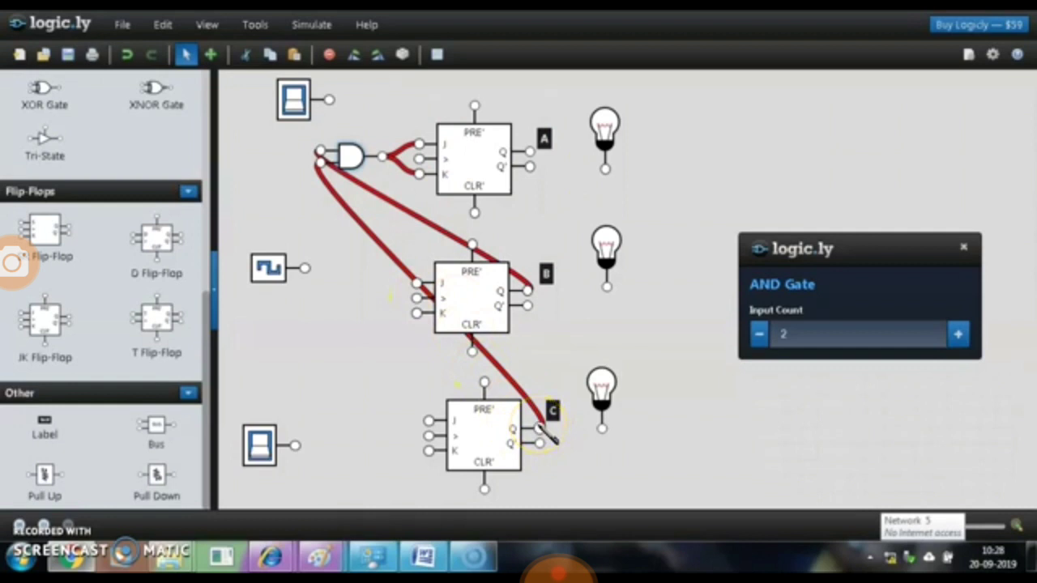
drag(537, 426, 416, 285)
drag(517, 419, 415, 313)
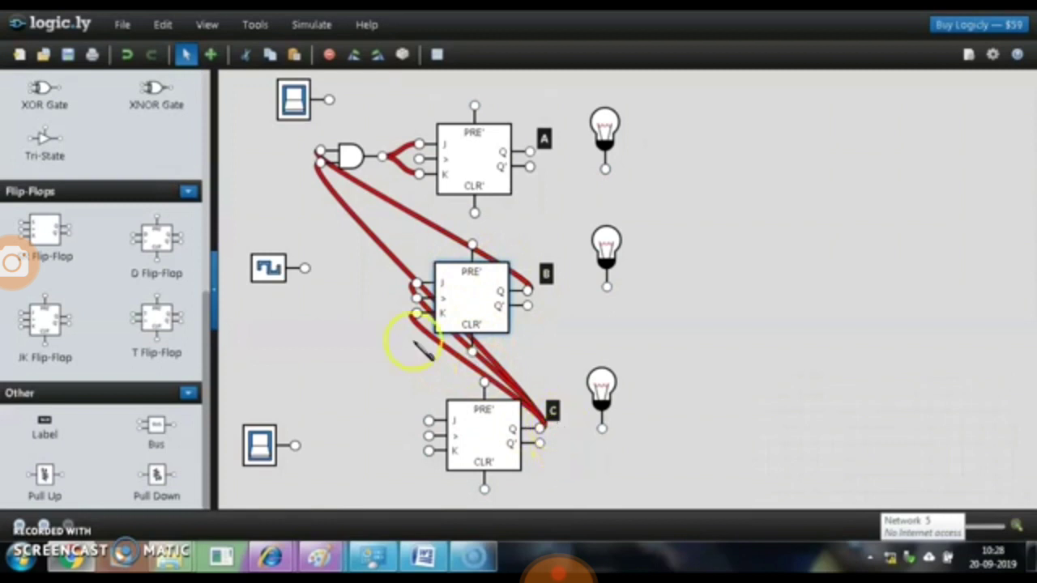
Step: Add a High Constant beside flip-flop C and wire it to that flip-flop's J and K inputs
scroll(132, 230, up, 6)
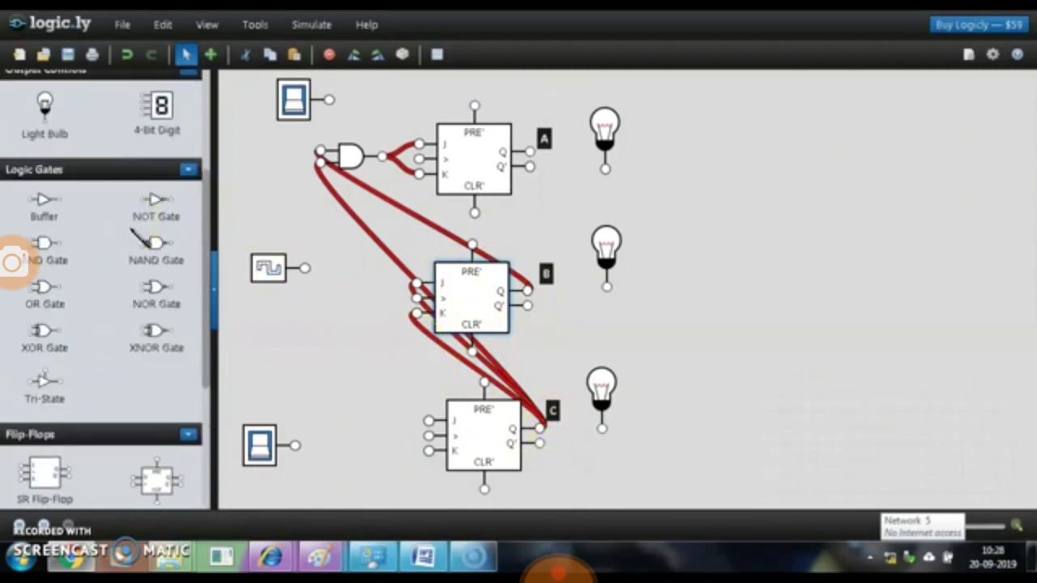
drag(155, 167, 360, 387)
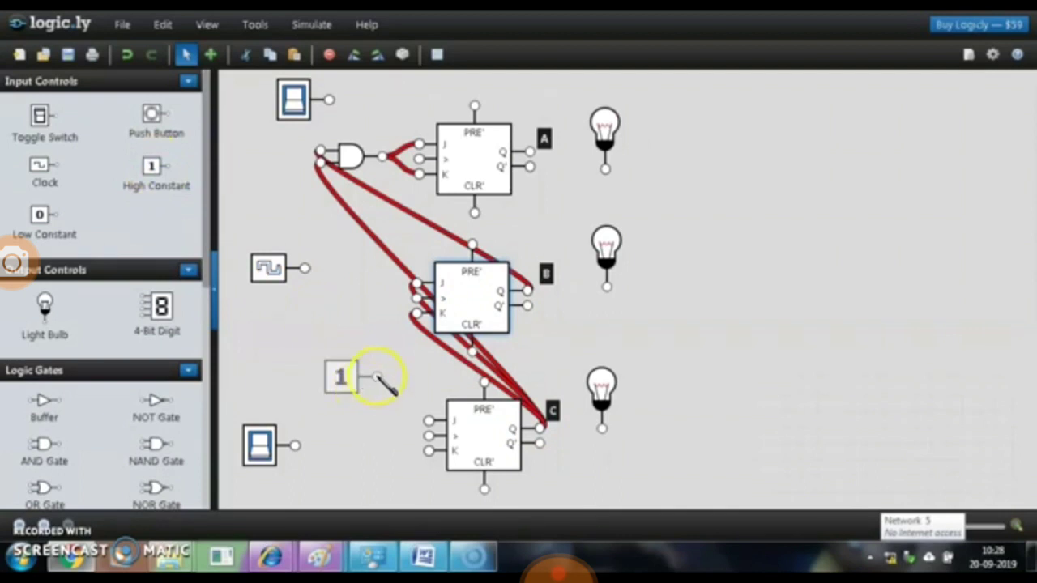
click(376, 376)
click(429, 421)
drag(429, 422, 381, 402)
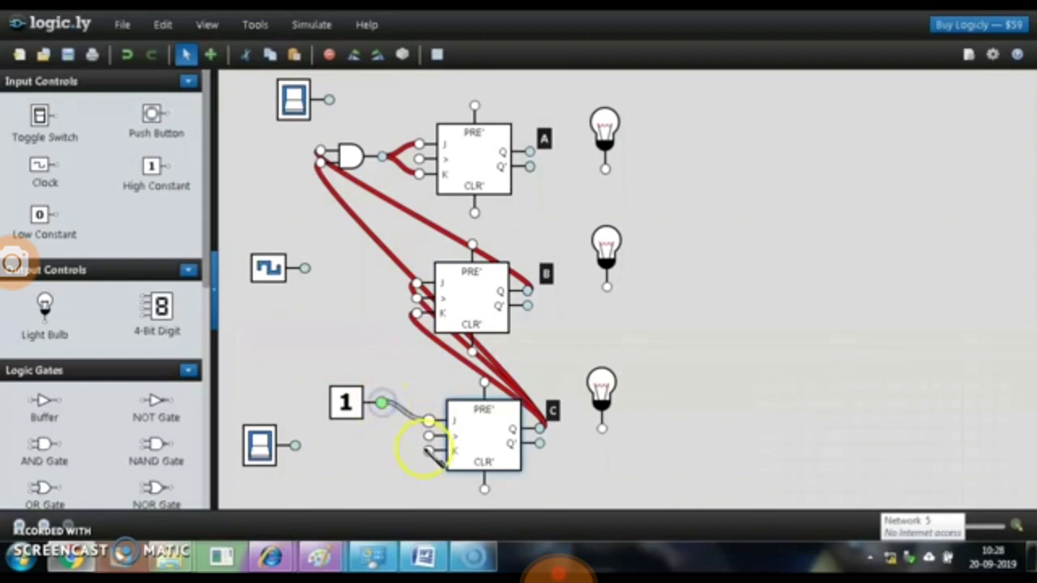
drag(428, 451, 446, 475)
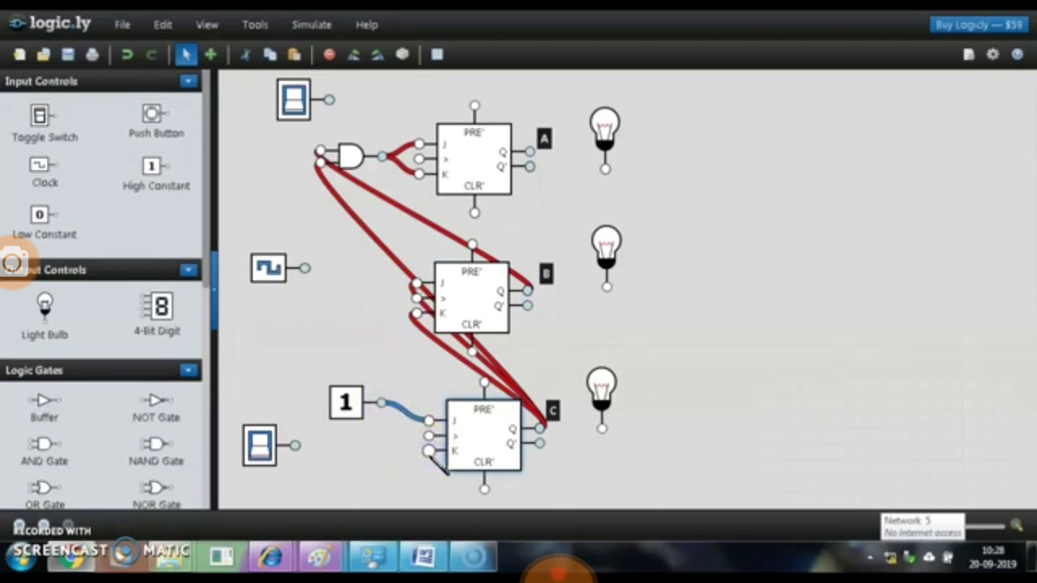
drag(394, 431, 381, 403)
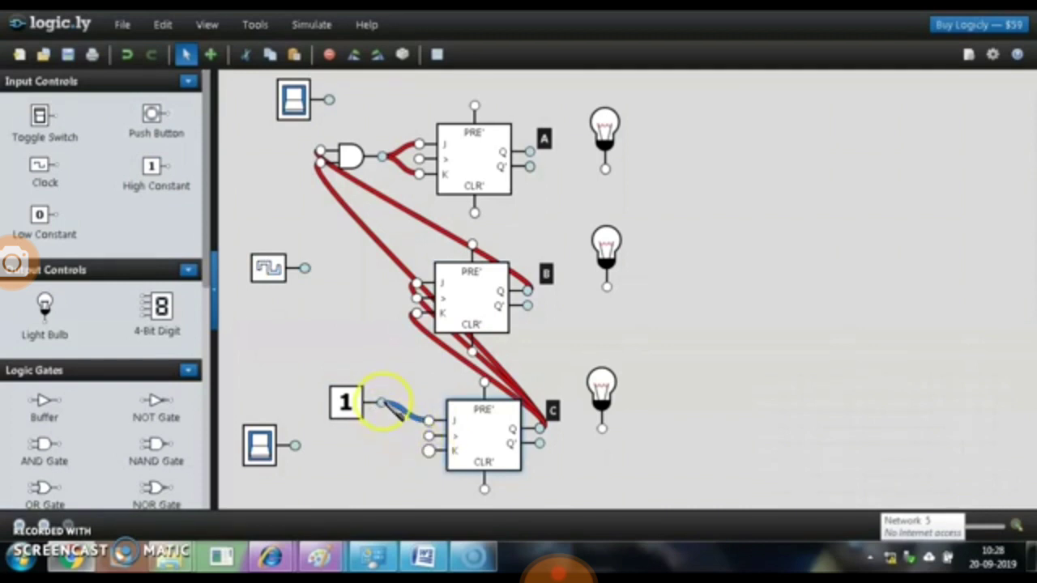
drag(443, 468, 381, 403)
Step: Wire the clock's output to the clock inputs of flip-flops A, B and C
click(304, 275)
drag(417, 160, 305, 269)
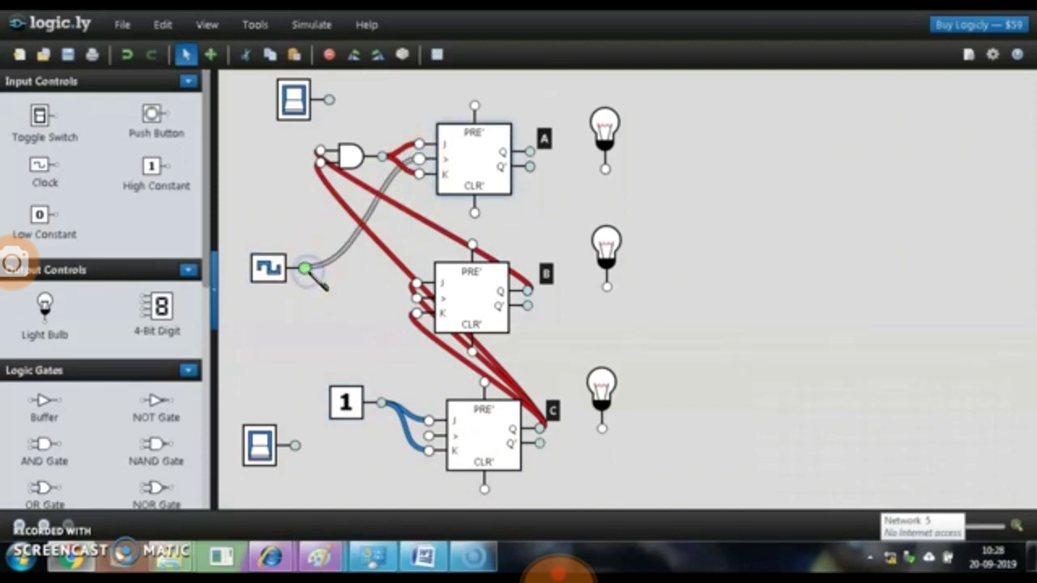
drag(416, 298, 304, 268)
drag(427, 437, 516, 419)
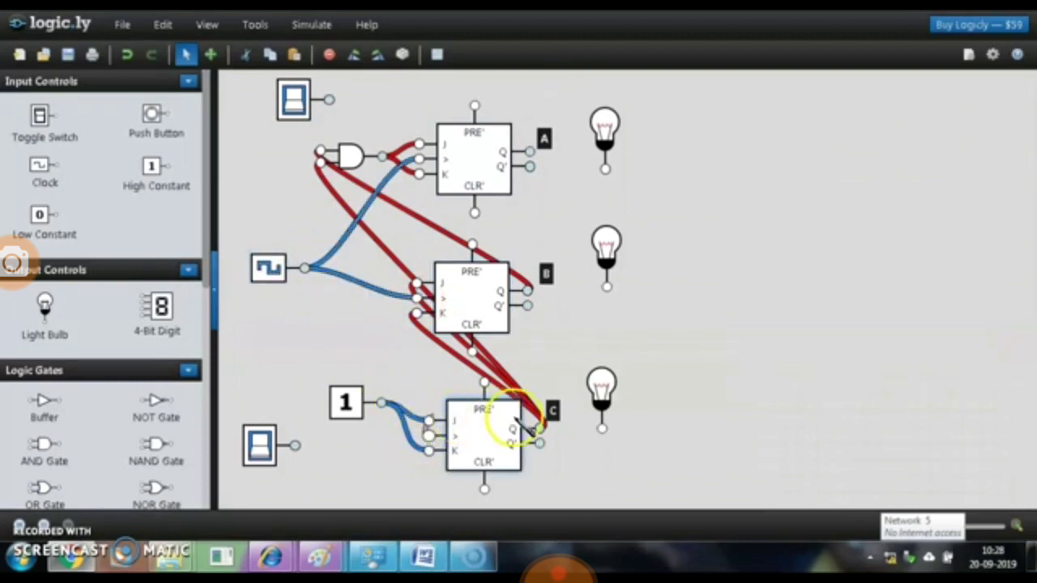
drag(428, 436, 304, 271)
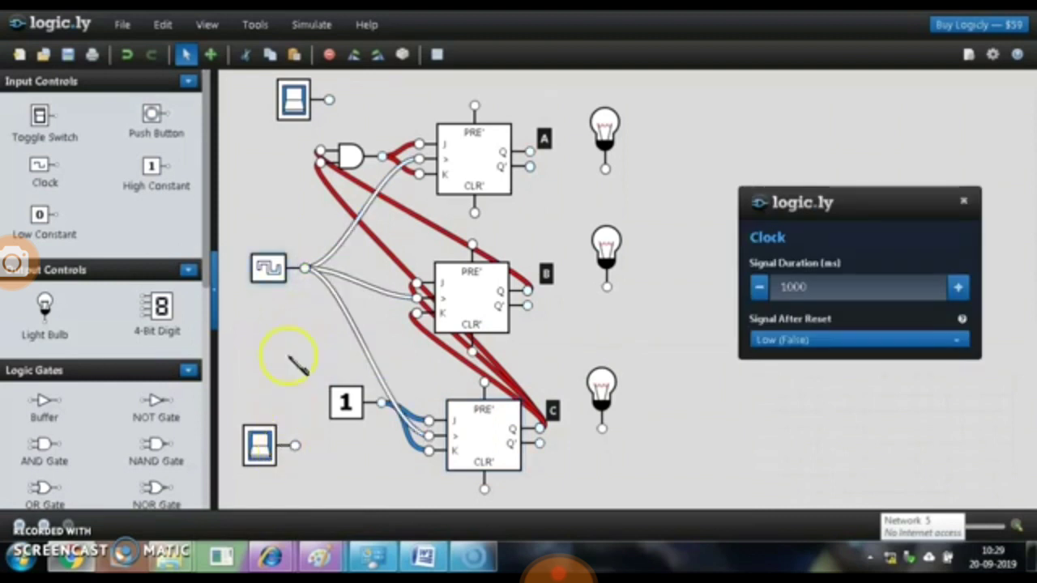
Step: Wire the upper toggle switch's output to the PRE' inputs of flip-flops A, B and C
drag(332, 103, 475, 105)
click(468, 136)
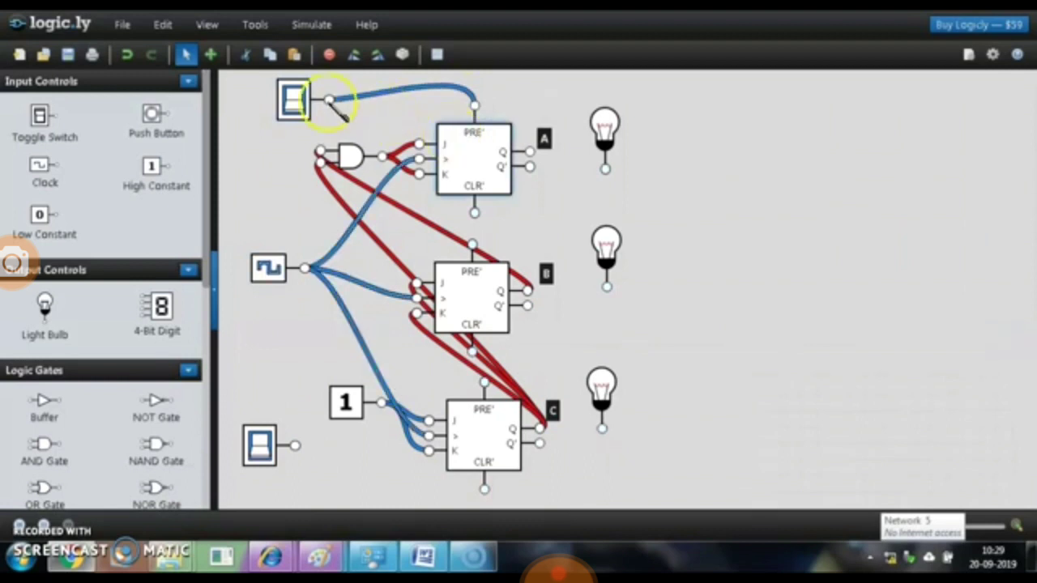
drag(331, 100, 473, 244)
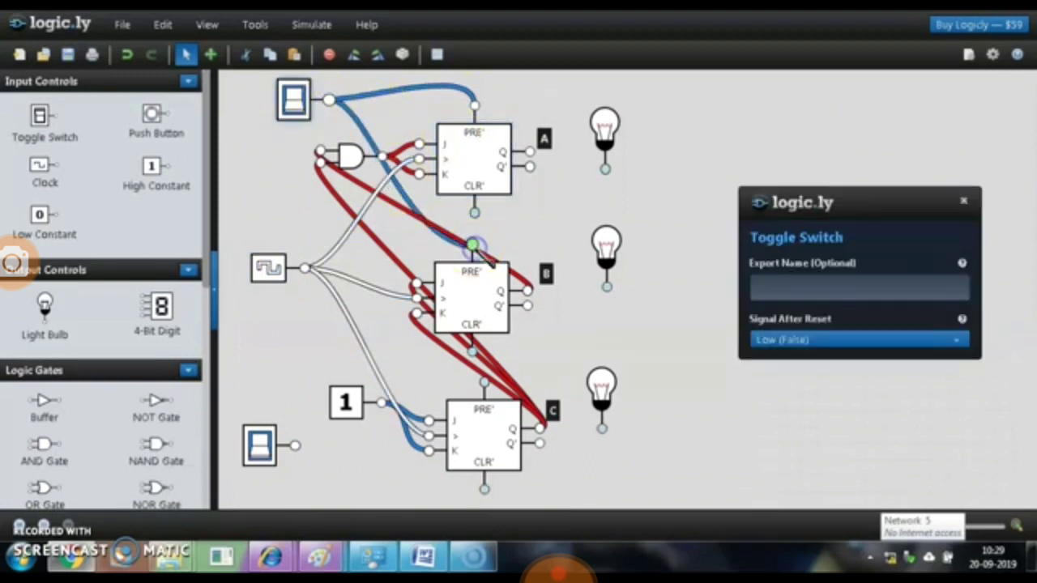
click(388, 229)
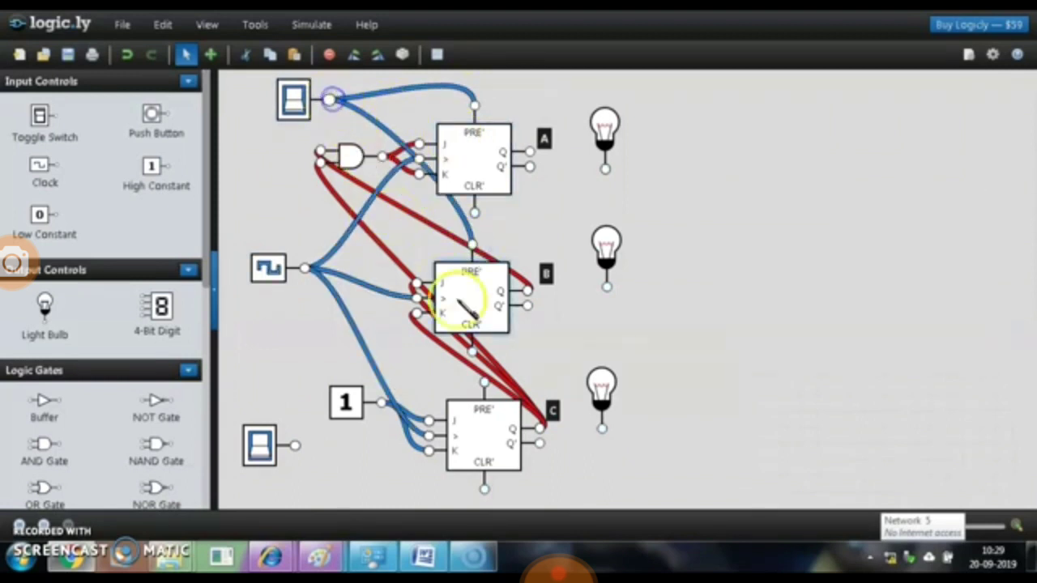
drag(478, 375, 484, 383)
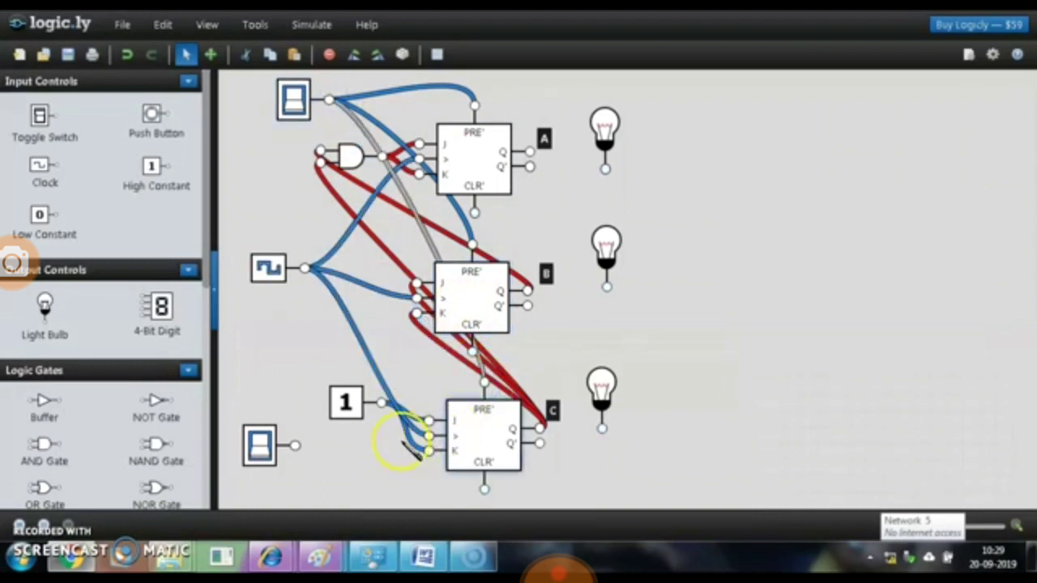
Step: Wire the lower toggle switch's output to the CLR' inputs of flip-flops C, B and A
click(446, 487)
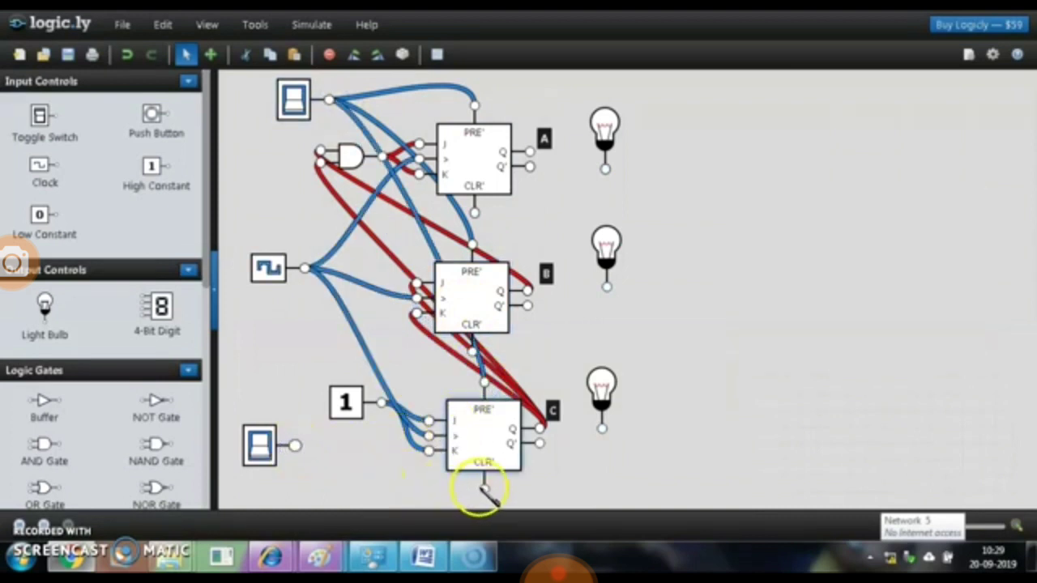
mouse_move(294, 445)
mouse_down()
mouse_move(475, 350)
mouse_move(405, 405)
mouse_move(297, 446)
mouse_up()
click(300, 448)
drag(373, 304, 475, 212)
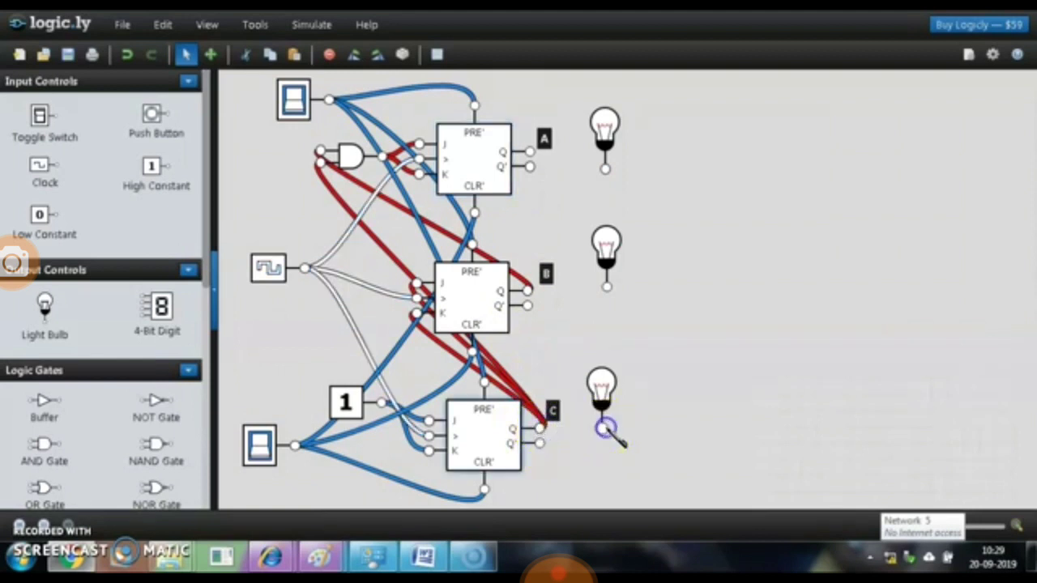
click(531, 293)
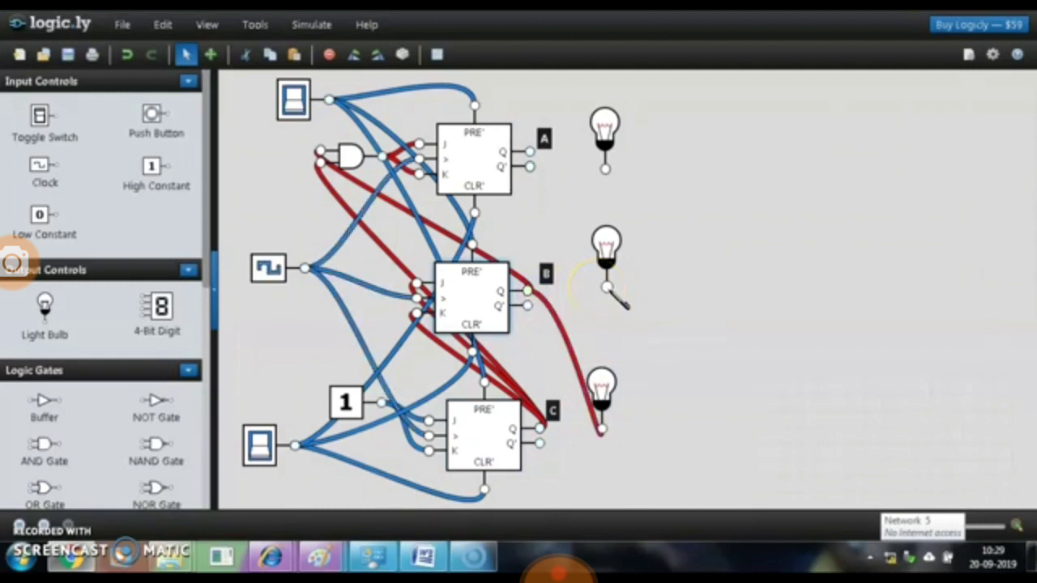
click(607, 289)
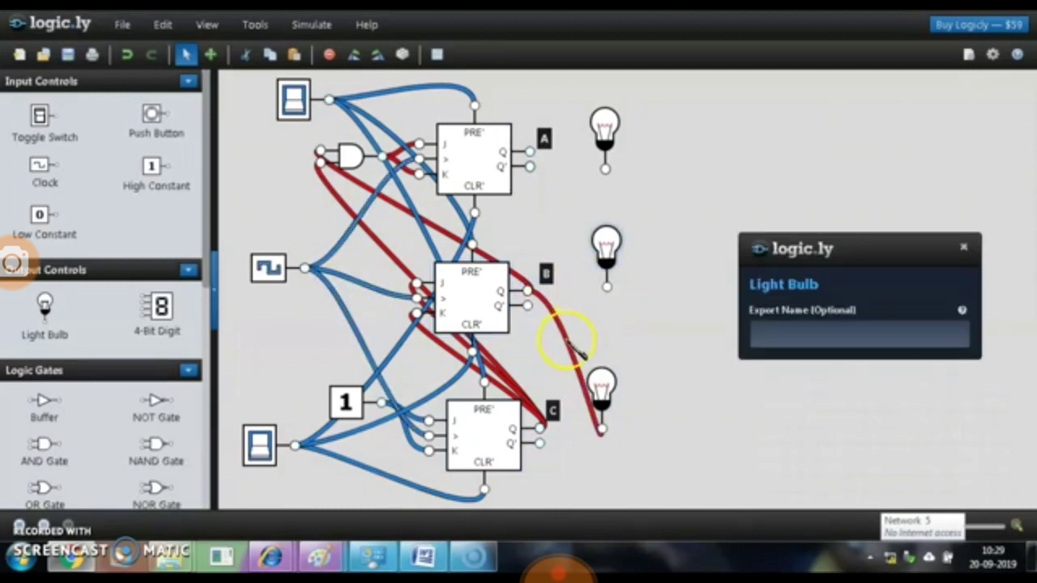
click(568, 346)
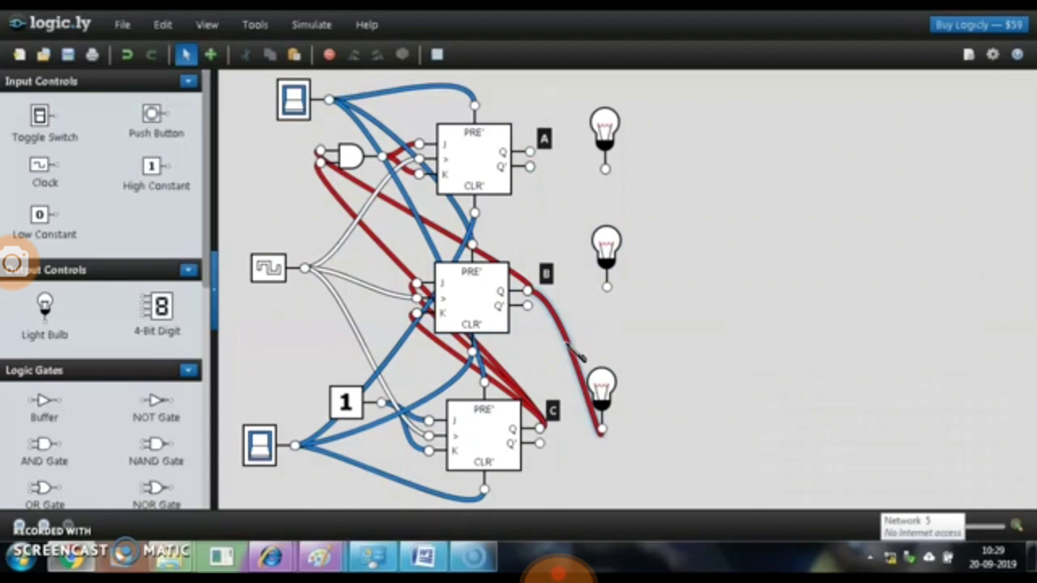
key(Delete)
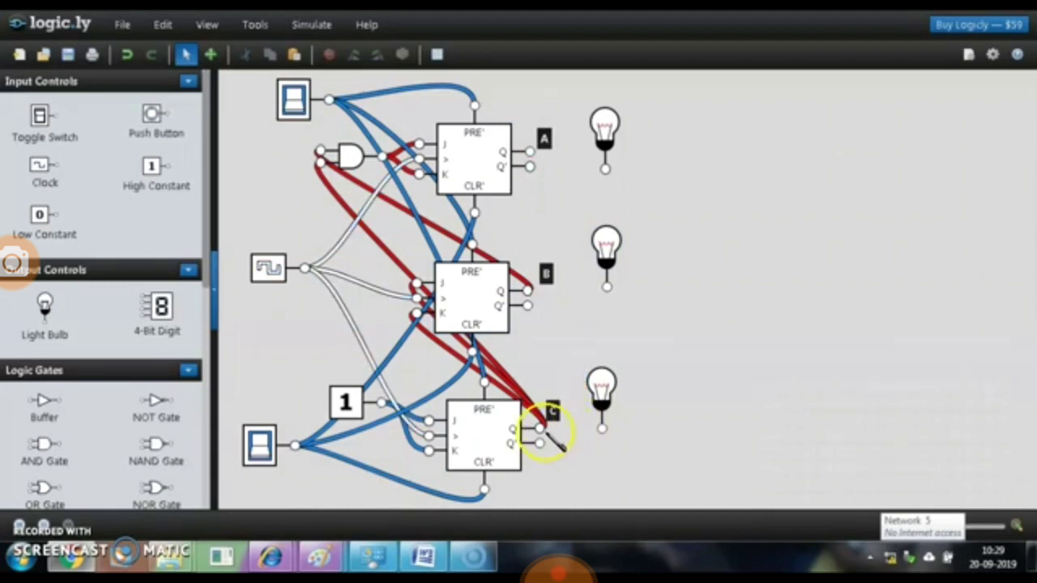
Step: Wire the Q outputs of flip-flops C, B and A to the light bulbs beside them
click(541, 429)
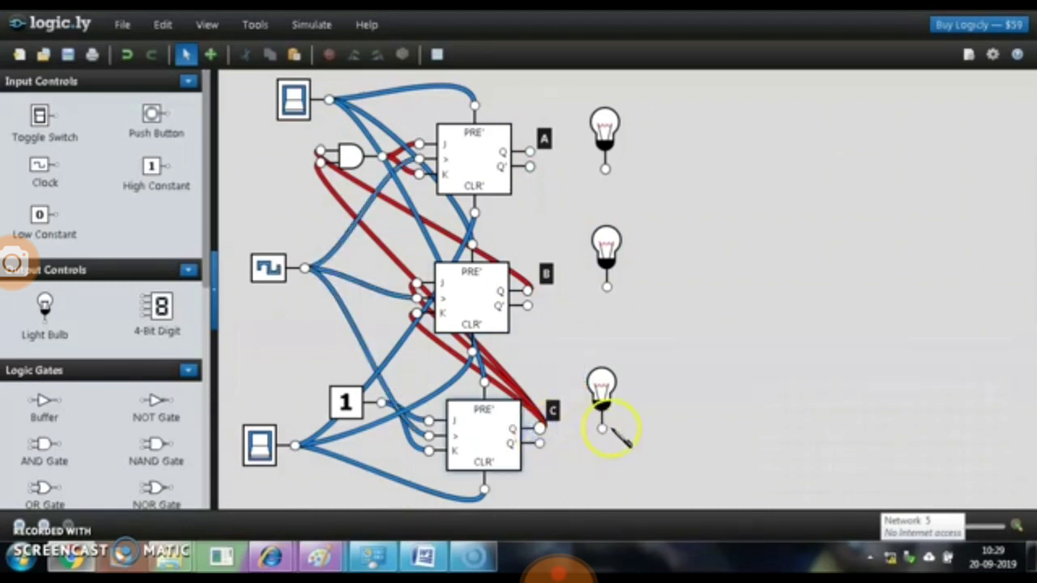
drag(605, 430, 607, 431)
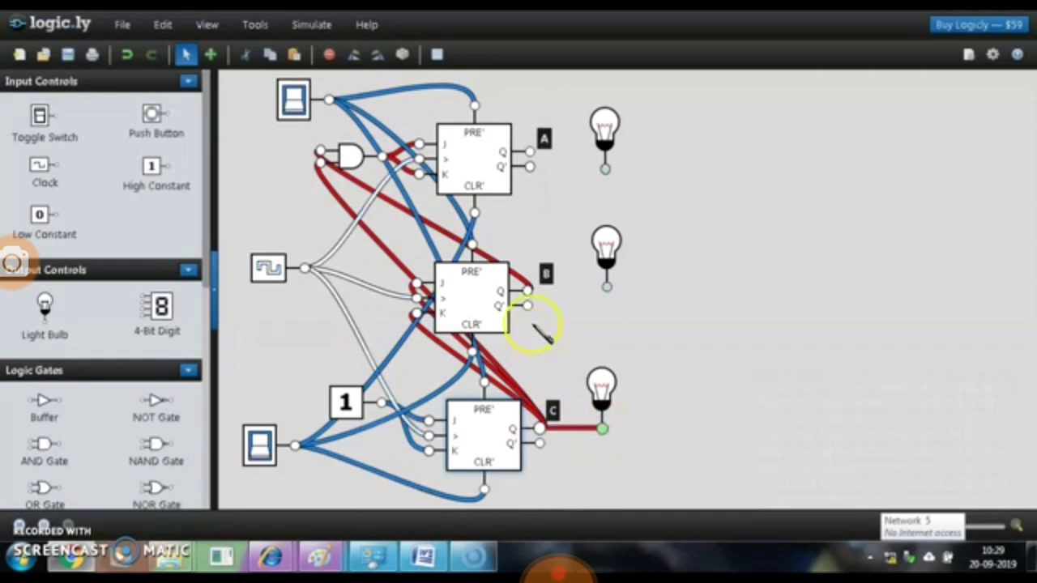
drag(528, 292, 608, 289)
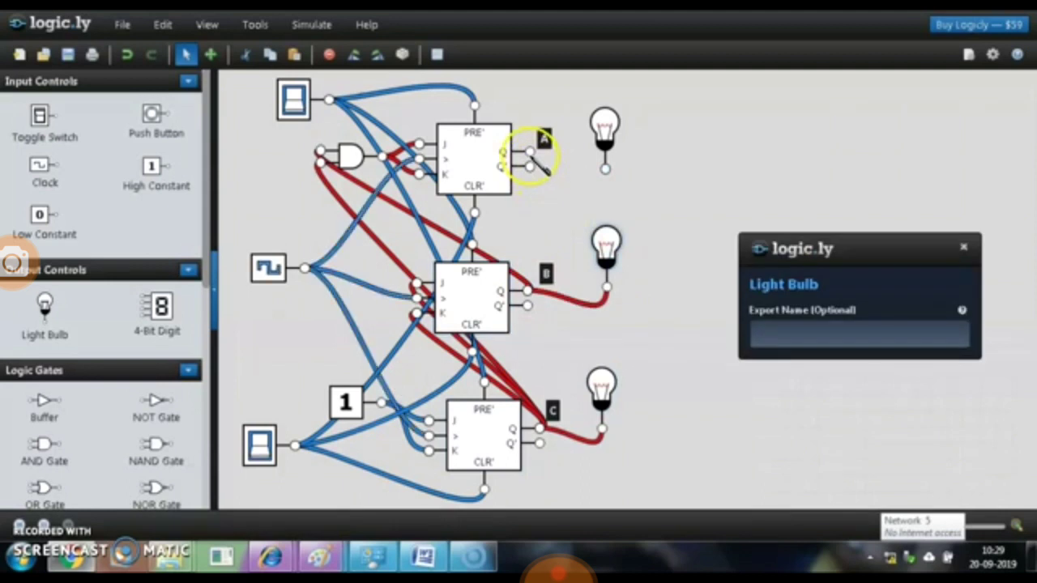
click(530, 151)
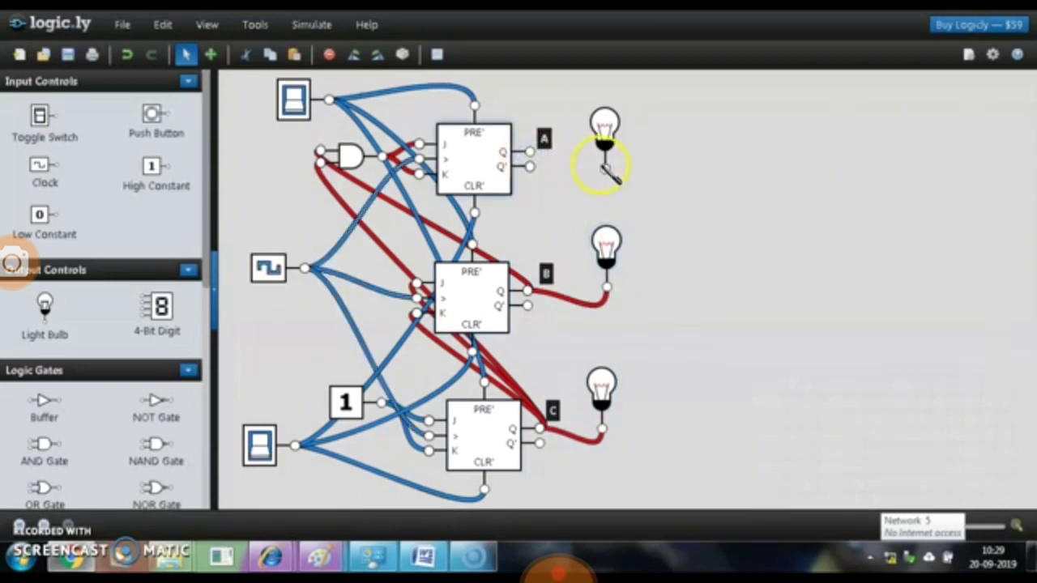
click(609, 173)
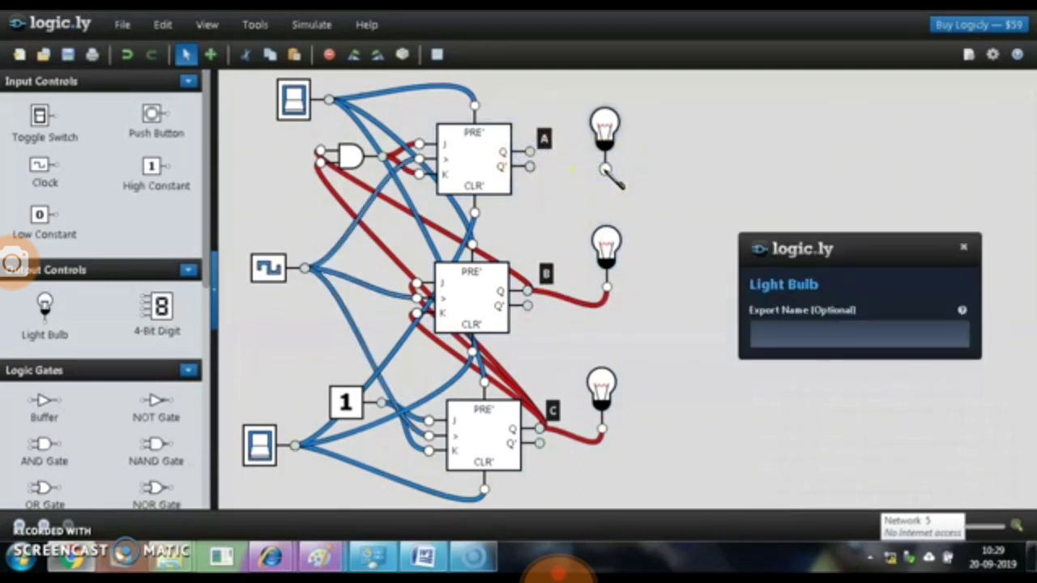
drag(540, 152, 532, 152)
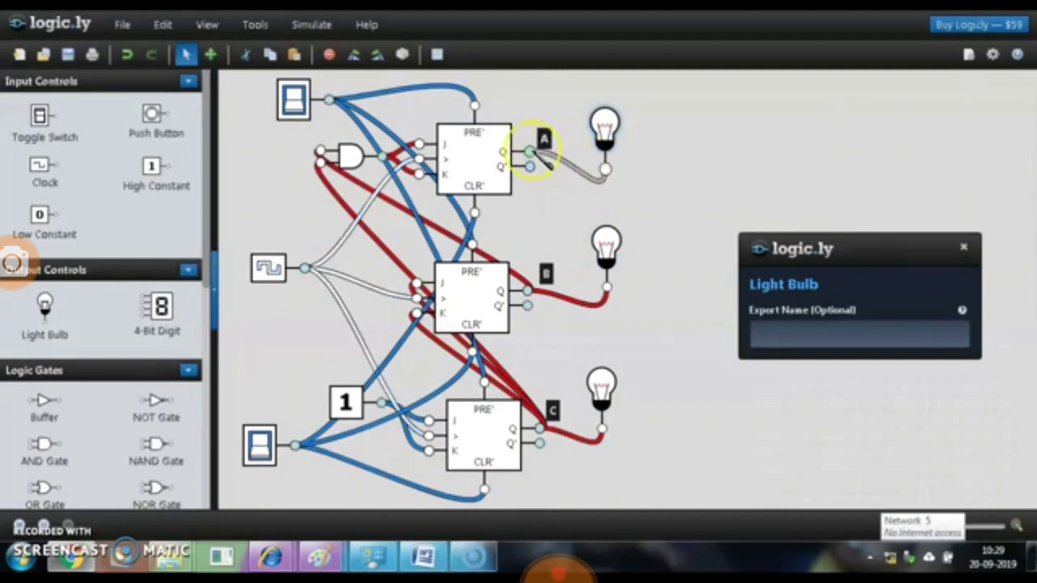
click(532, 151)
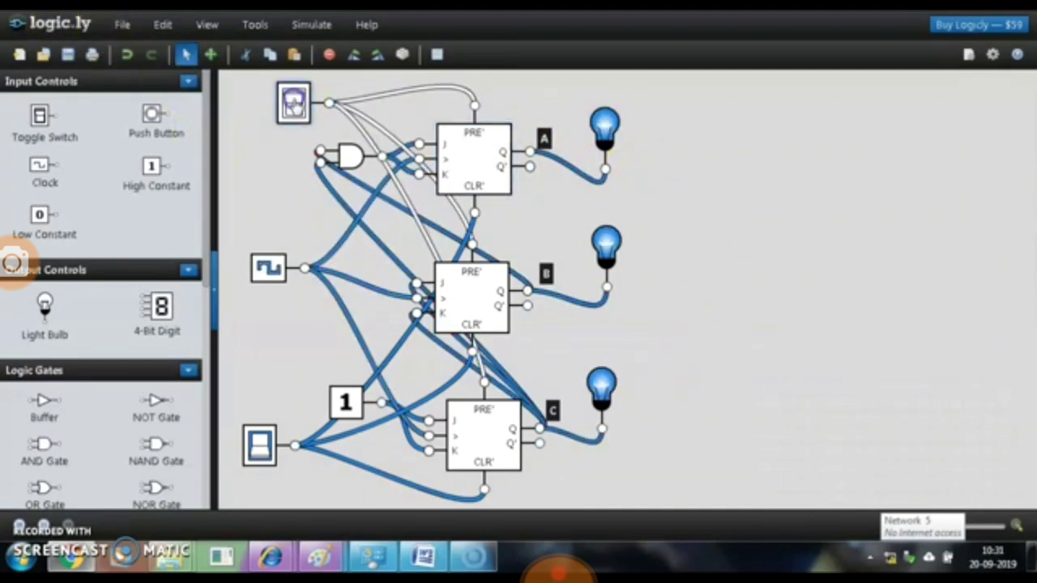
Step: Set the toggle switch feeding the PRE' inputs to high so the counter can run
click(293, 103)
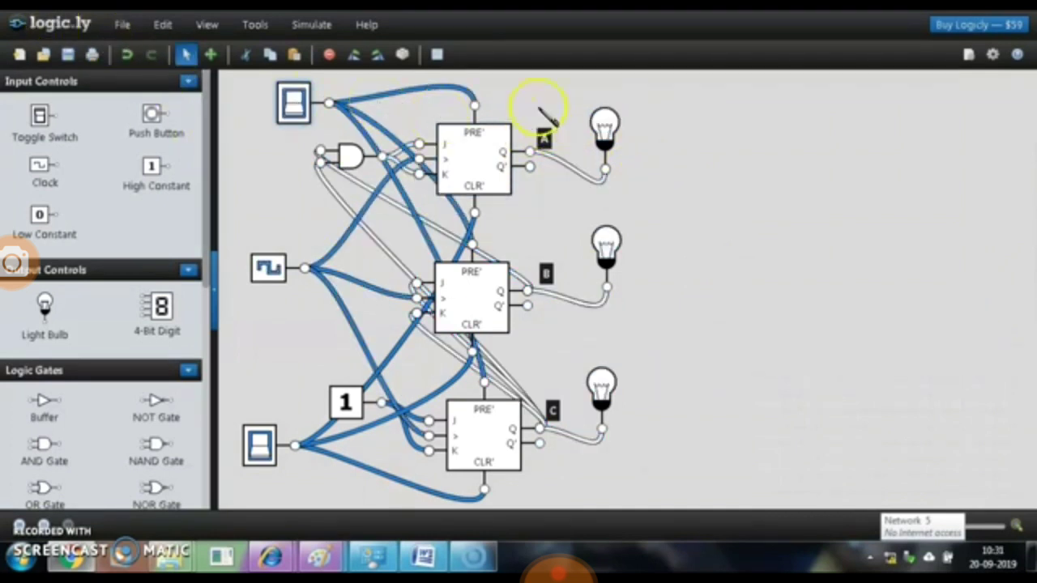